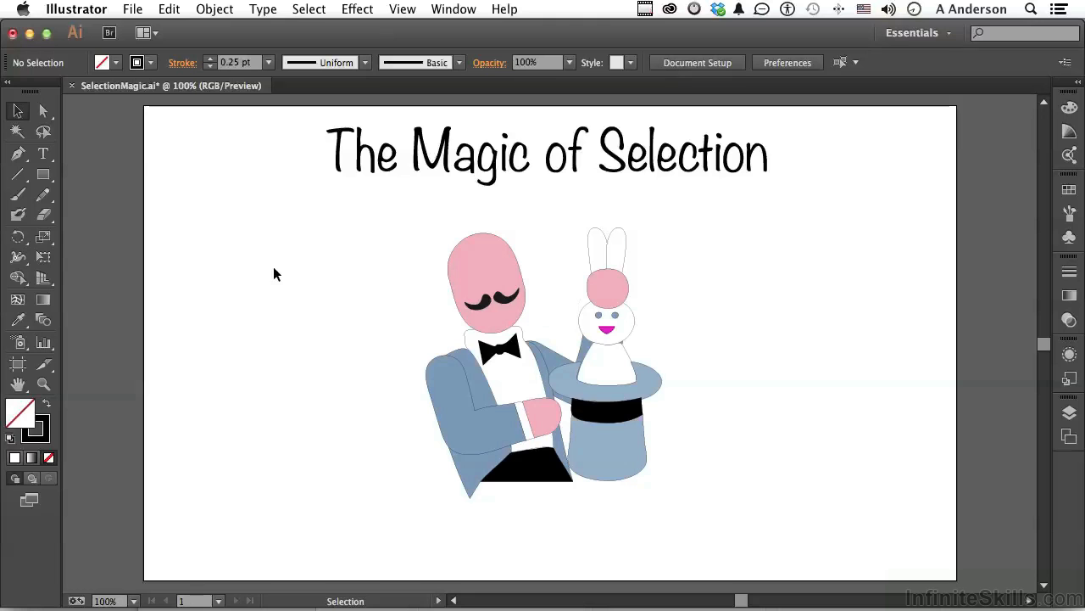
Enlarge and tilt the magician's pink head, then undo the transformation
{"action": "left_click", "coordinate": [479, 271]}
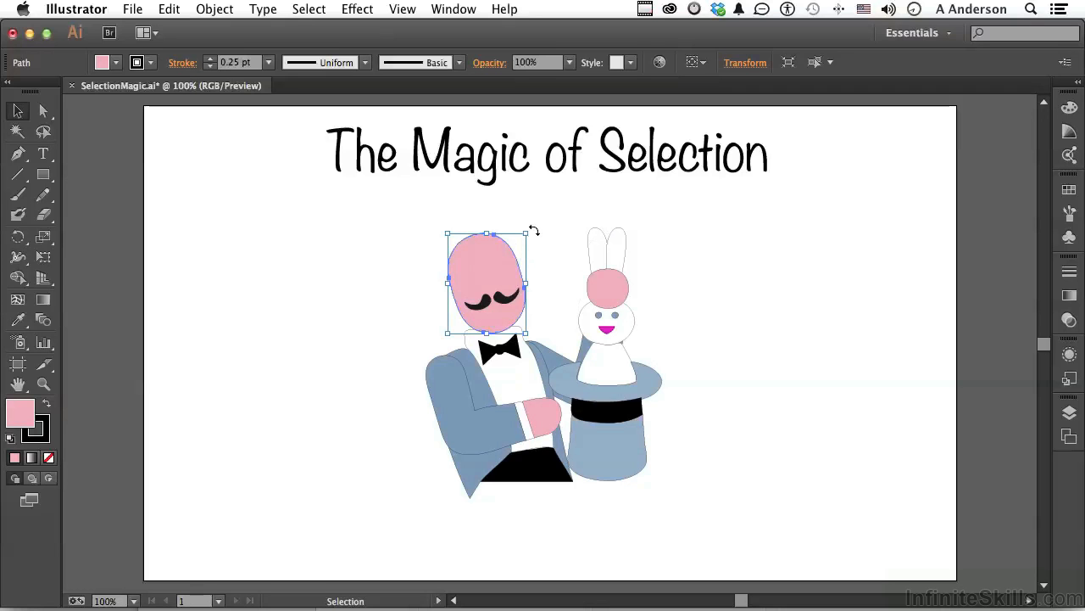
{"action": "left_click_drag", "start_coordinate": [528, 235], "coordinate": [528, 195]}
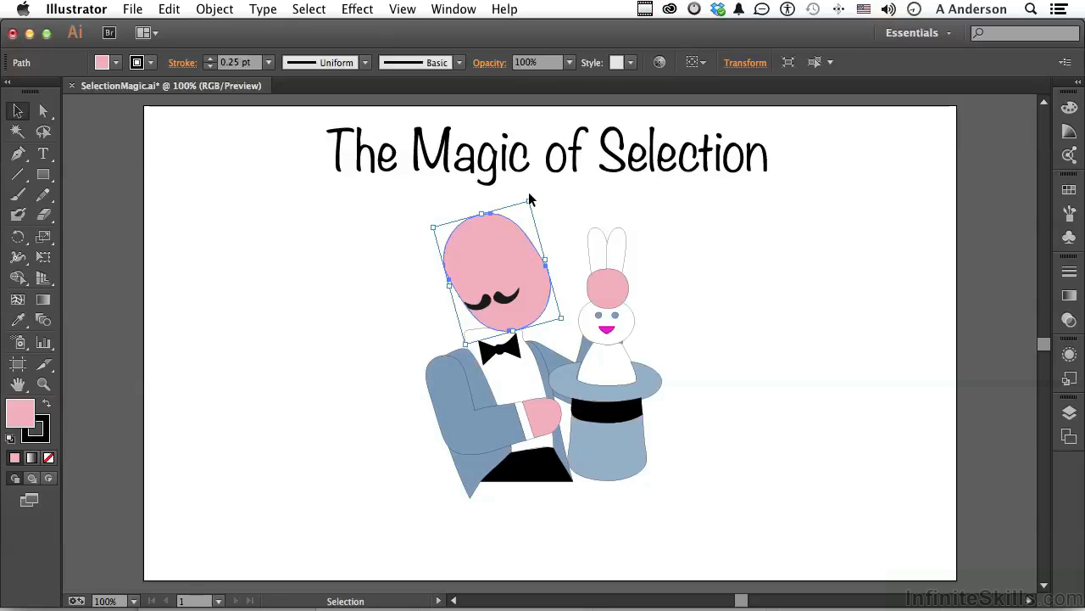
{"action": "key", "text": "super+z"}
{"action": "key", "text": "super+z"}
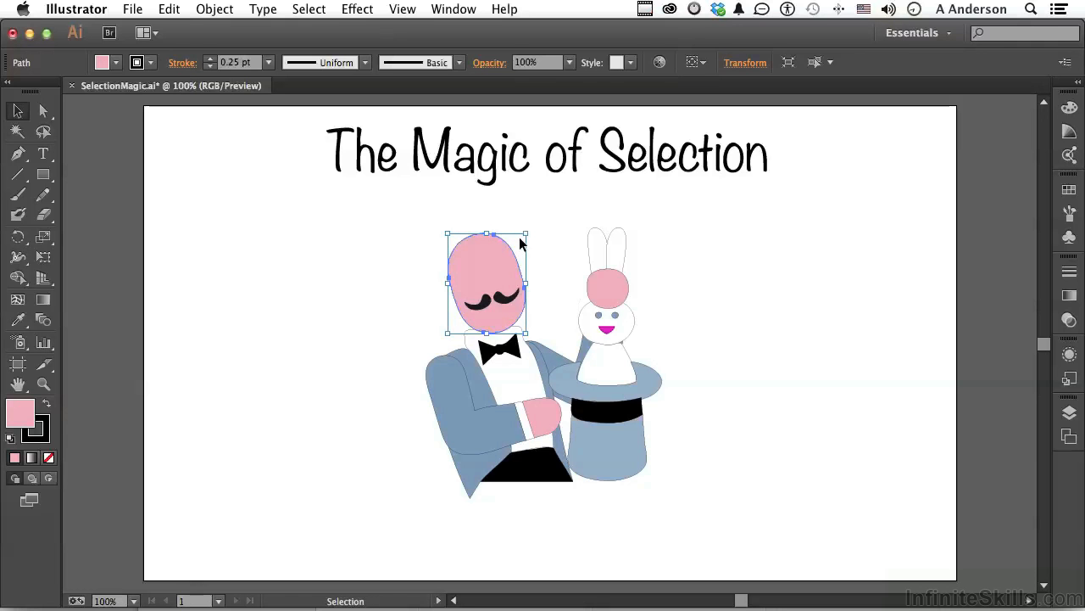
Hide the selection bounding box from the View menu, show it again, then deselect the head
{"action": "left_click", "coordinate": [402, 8]}
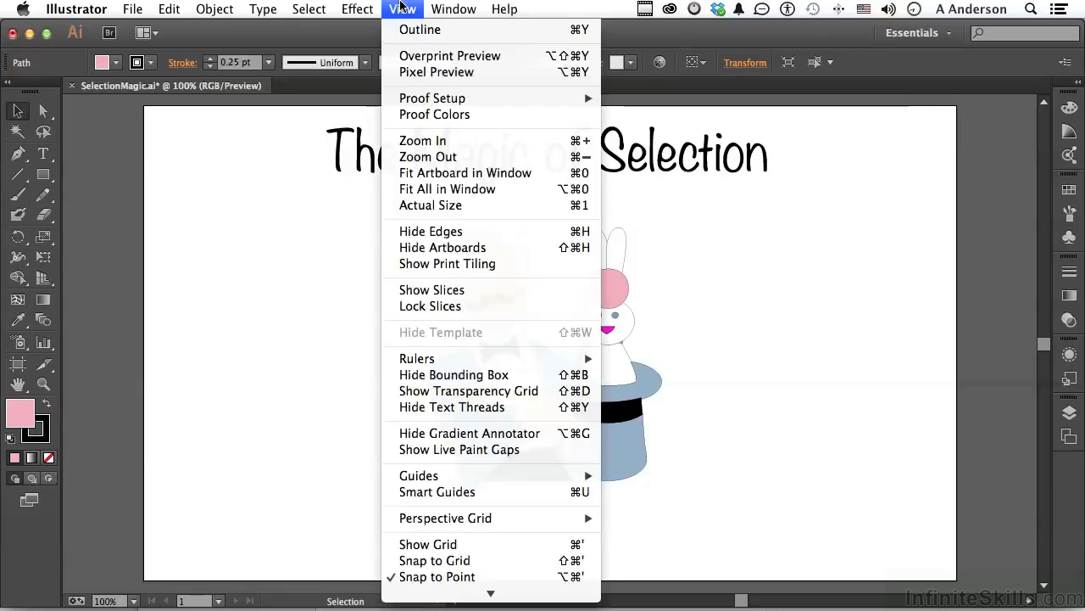
{"action": "left_click", "coordinate": [462, 374]}
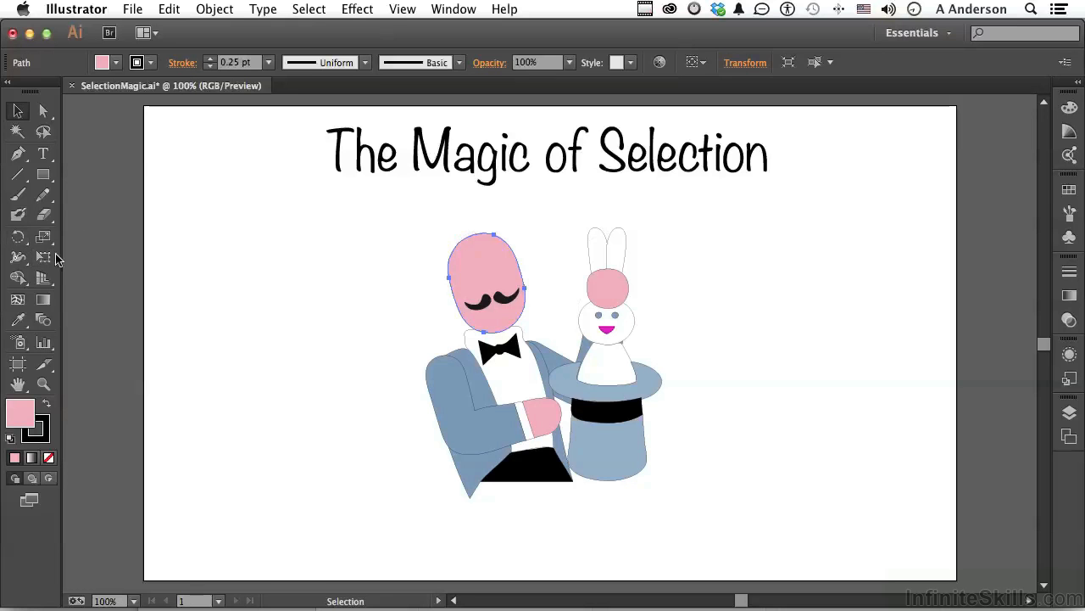
{"action": "left_click", "coordinate": [401, 8]}
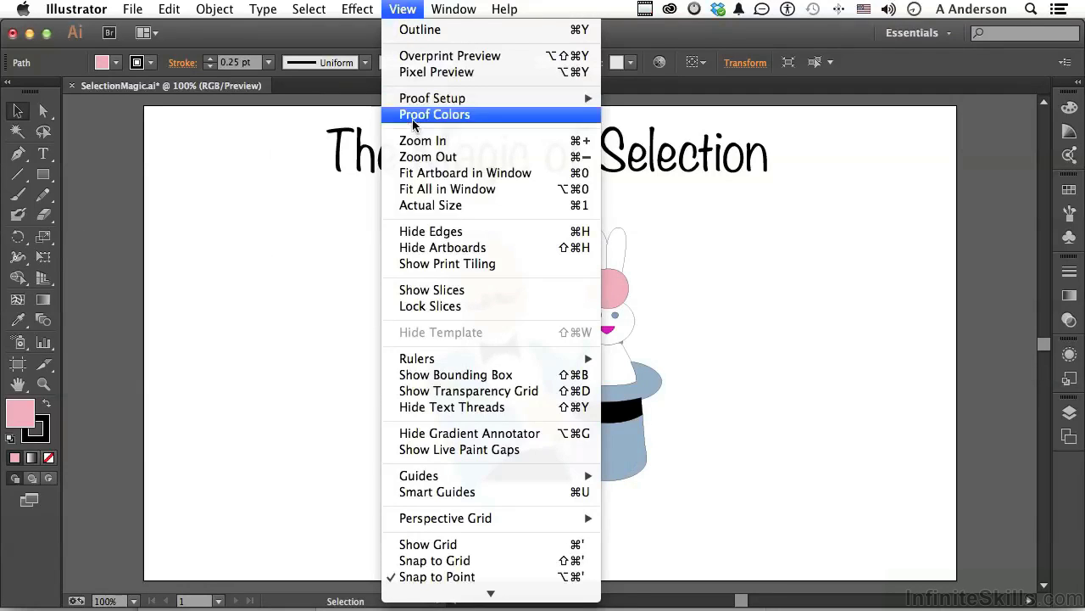
{"action": "left_click", "coordinate": [428, 375]}
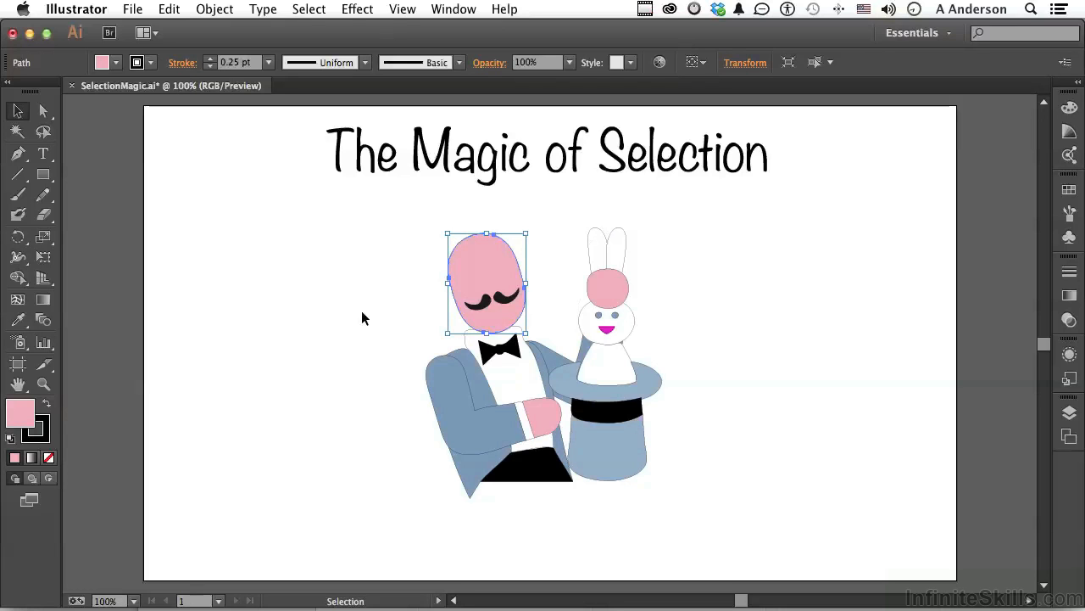
{"action": "left_click", "coordinate": [342, 287]}
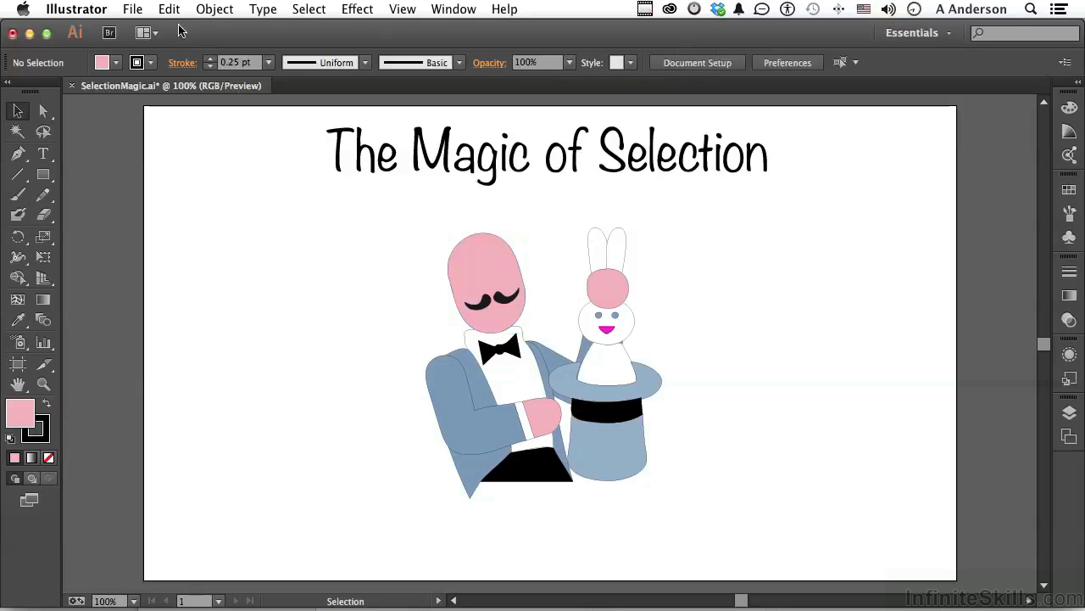
Review Selection & Anchor Display preferences, cancel unchanged, then test-select the rabbit's pink head
{"action": "left_click", "coordinate": [96, 10]}
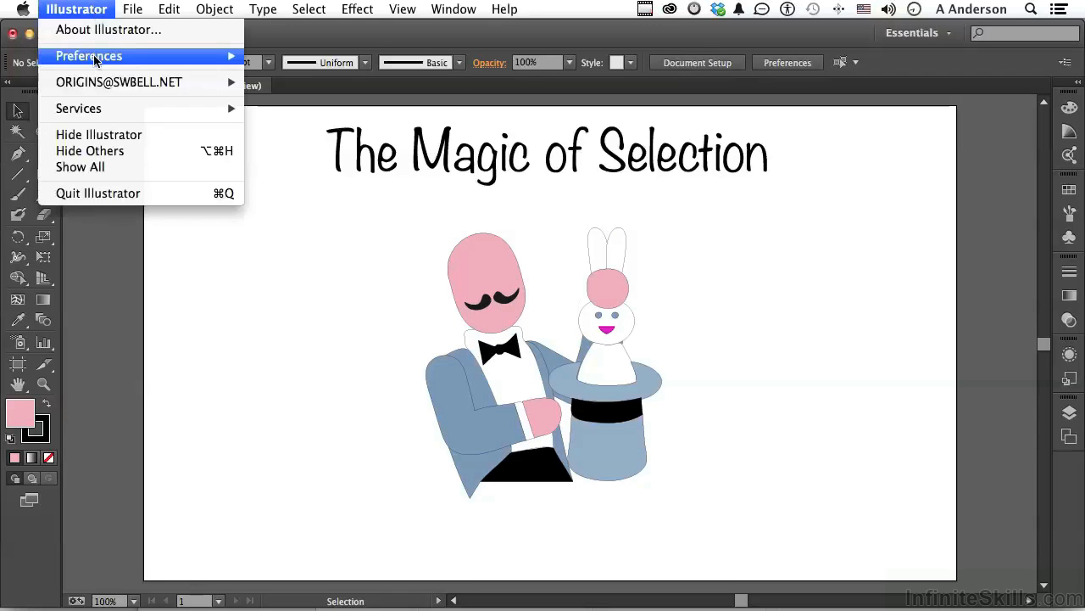
{"action": "mouse_move", "coordinate": [95, 58]}
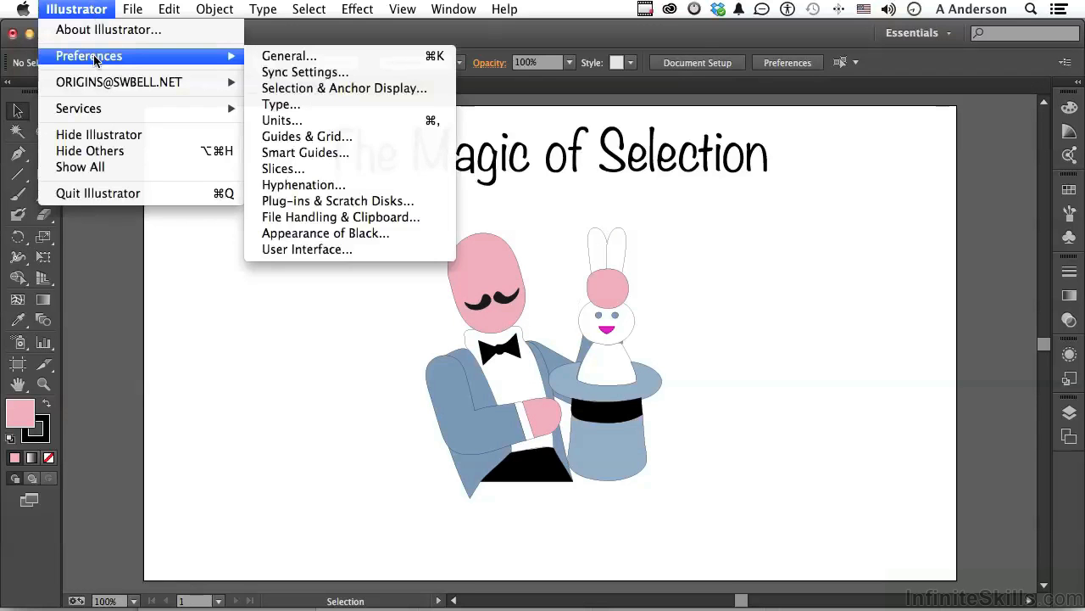
{"action": "left_click", "coordinate": [370, 89]}
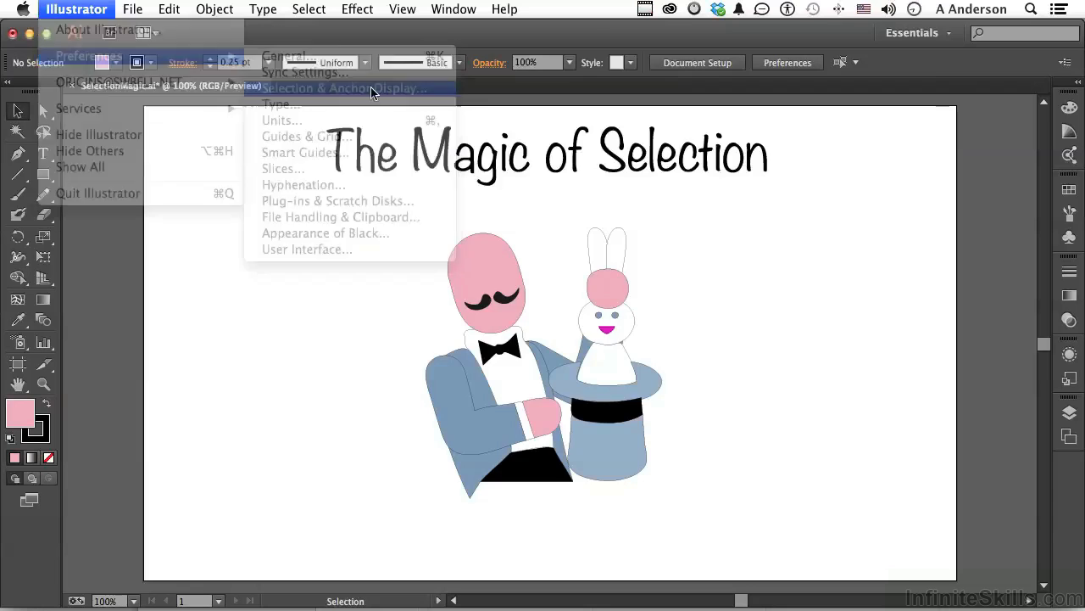
{"action": "left_click_drag", "start_coordinate": [425, 93], "coordinate": [473, 124]}
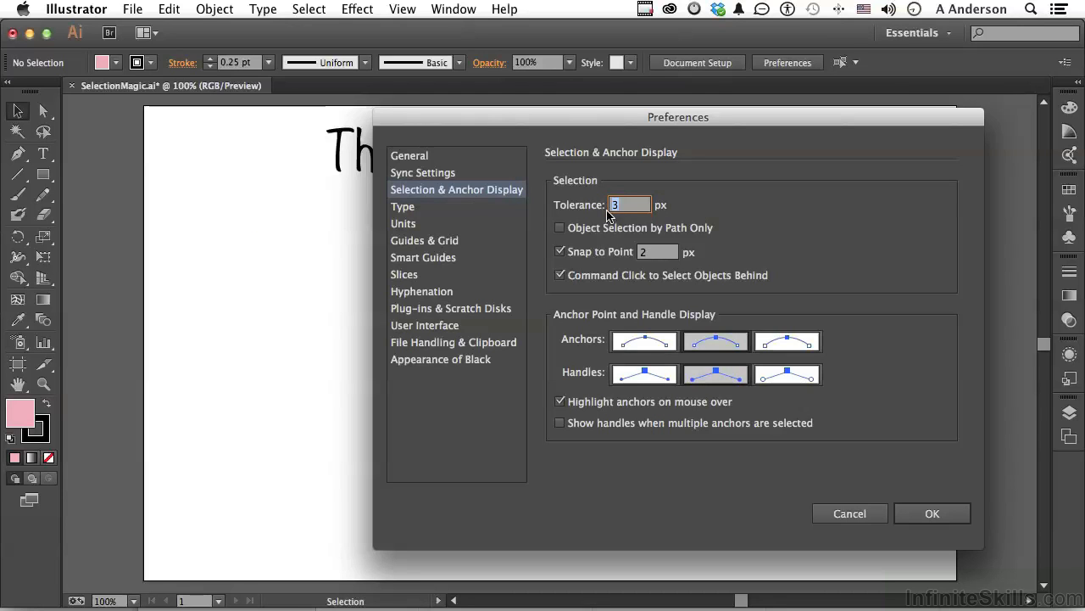
{"action": "left_click", "coordinate": [930, 513]}
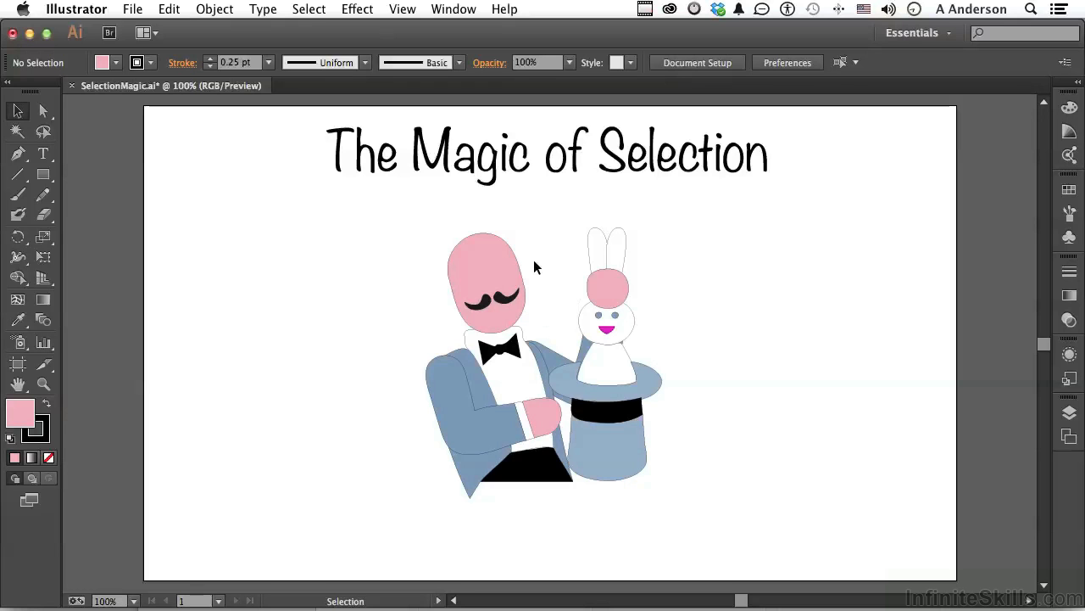
{"action": "left_click", "coordinate": [609, 293]}
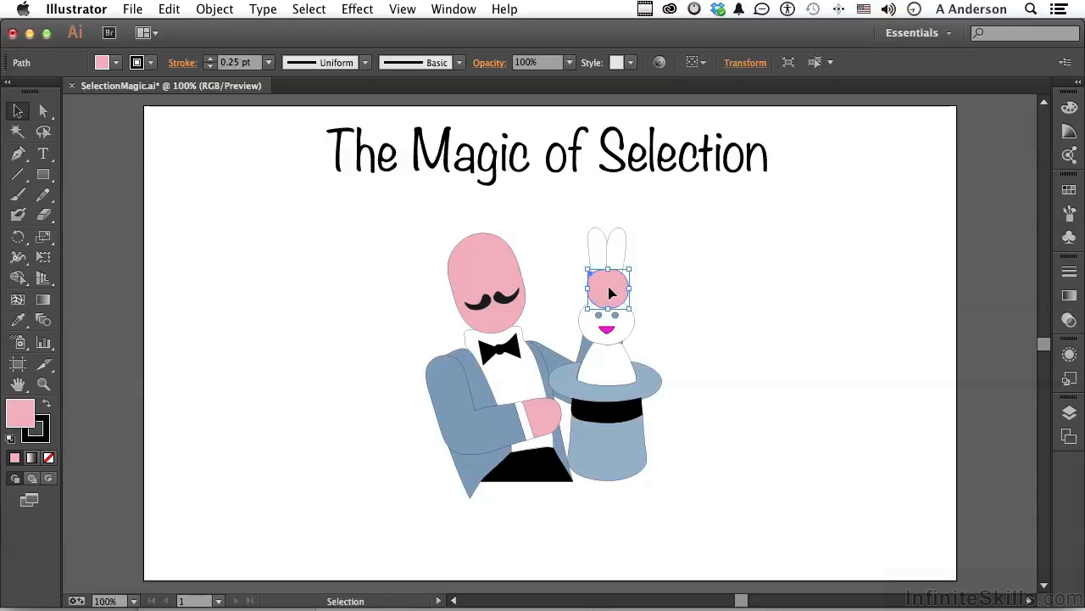
{"action": "left_click", "coordinate": [552, 262]}
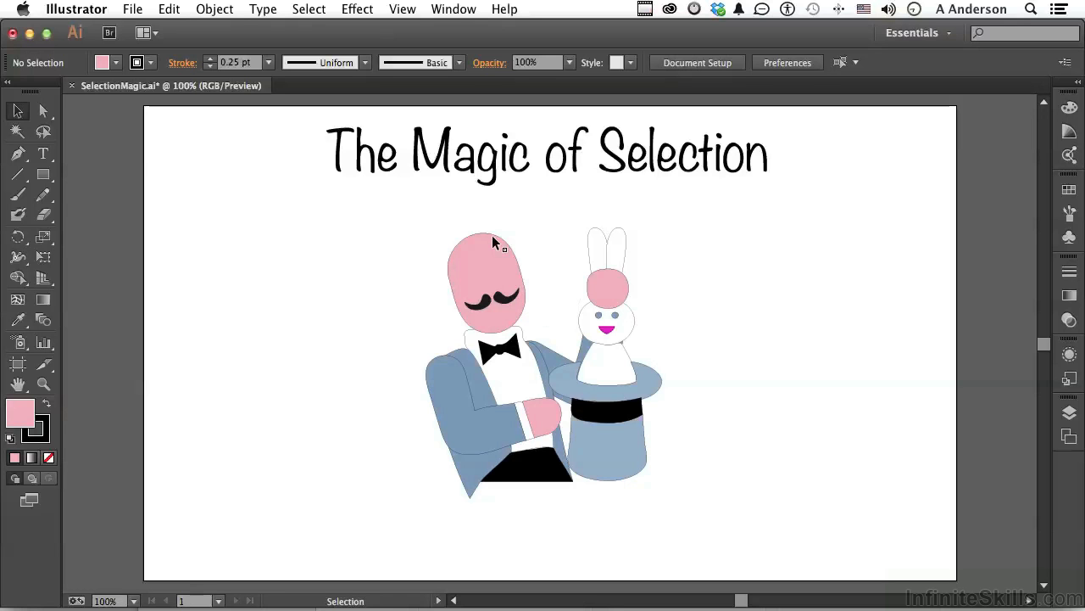
{"action": "left_click", "coordinate": [77, 9]}
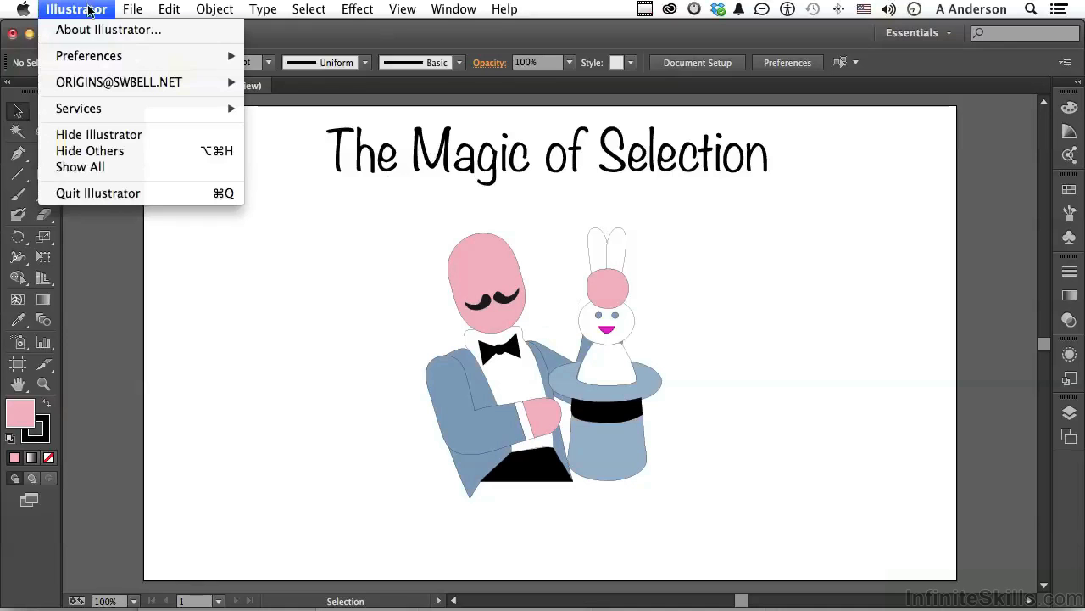
{"action": "mouse_move", "coordinate": [195, 55]}
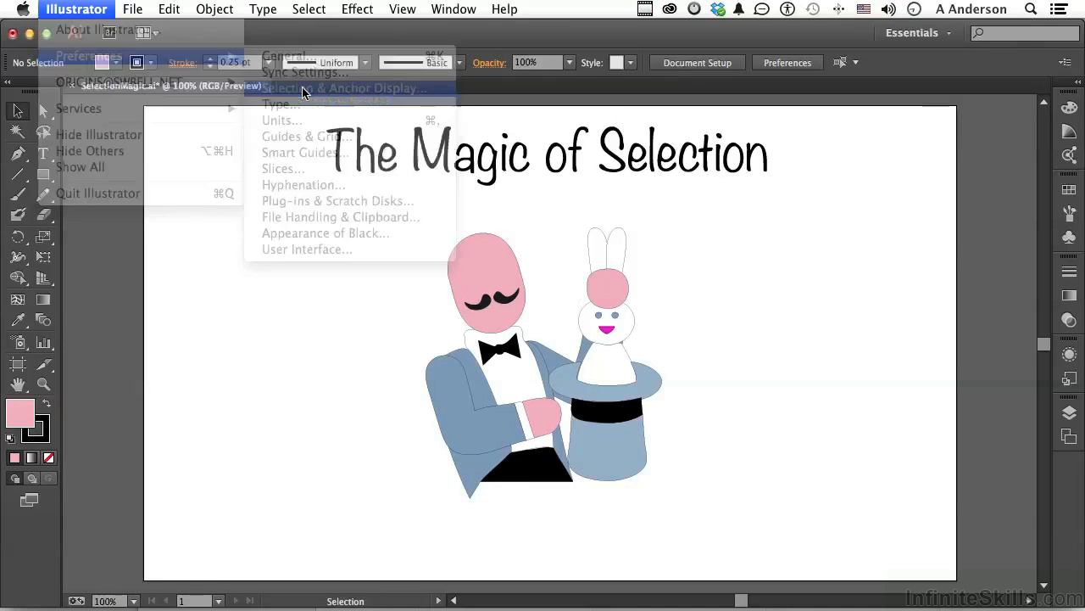
{"action": "left_click", "coordinate": [303, 90]}
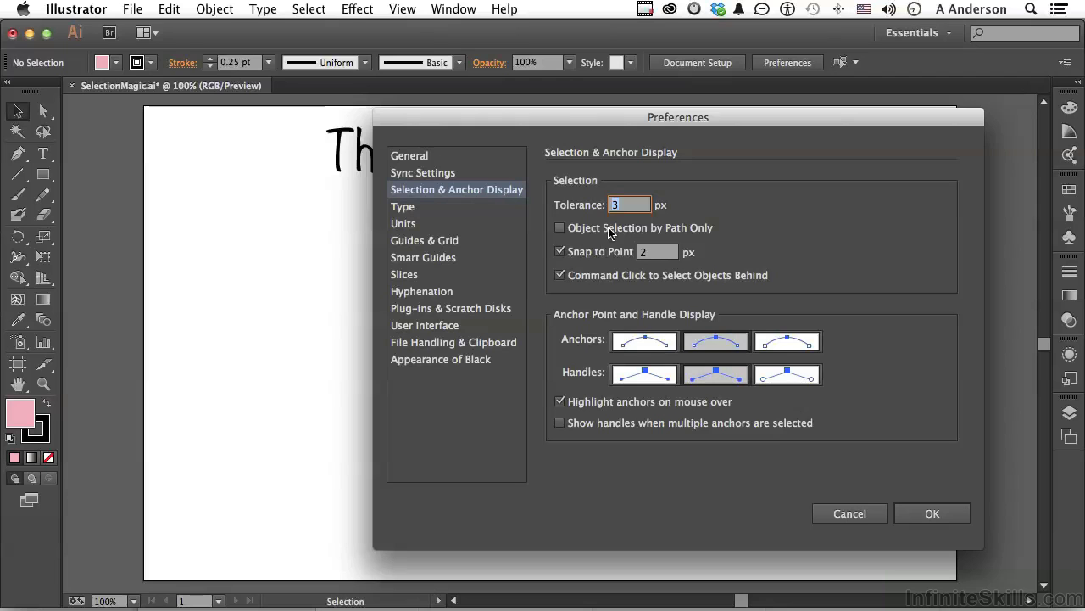
{"action": "left_click", "coordinate": [560, 228]}
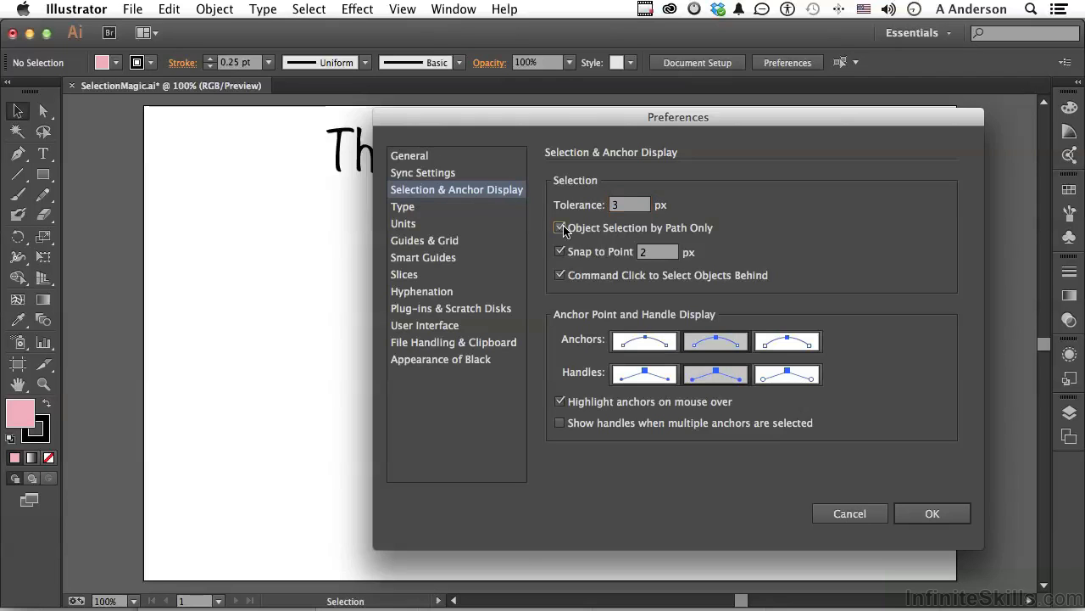
{"action": "left_click", "coordinate": [939, 513]}
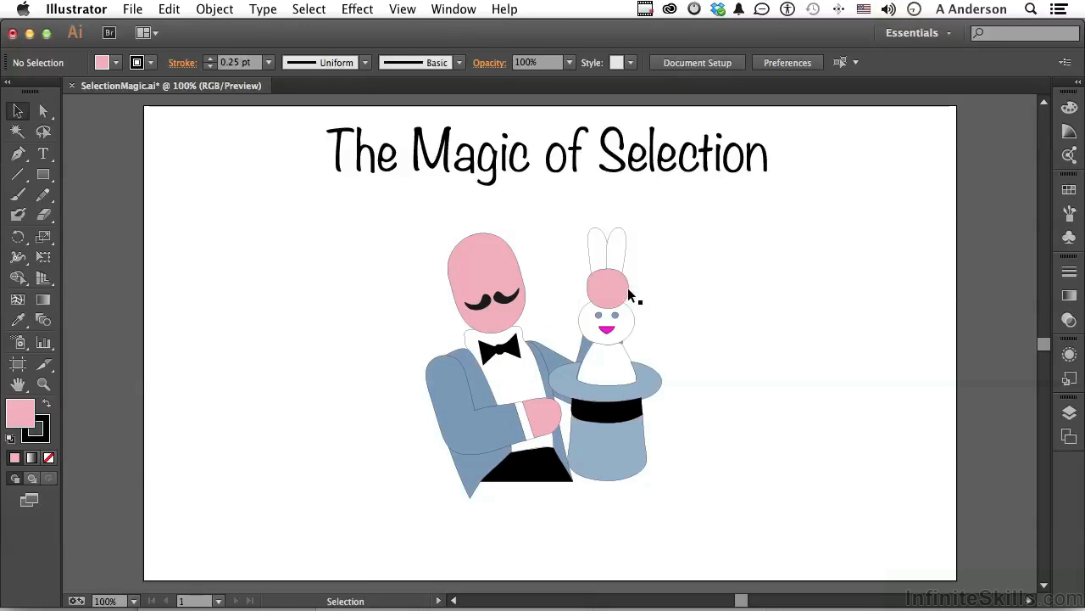
Select, deselect and reselect the magician's pink head to test selection
{"action": "left_click", "coordinate": [516, 259]}
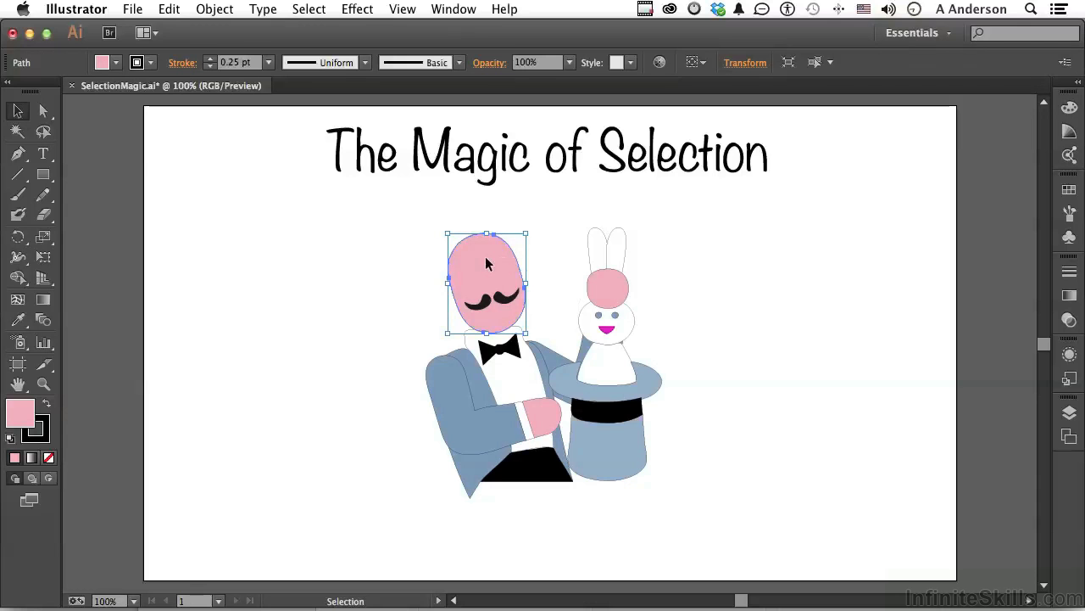
{"action": "left_click", "coordinate": [487, 263], "text": "shift"}
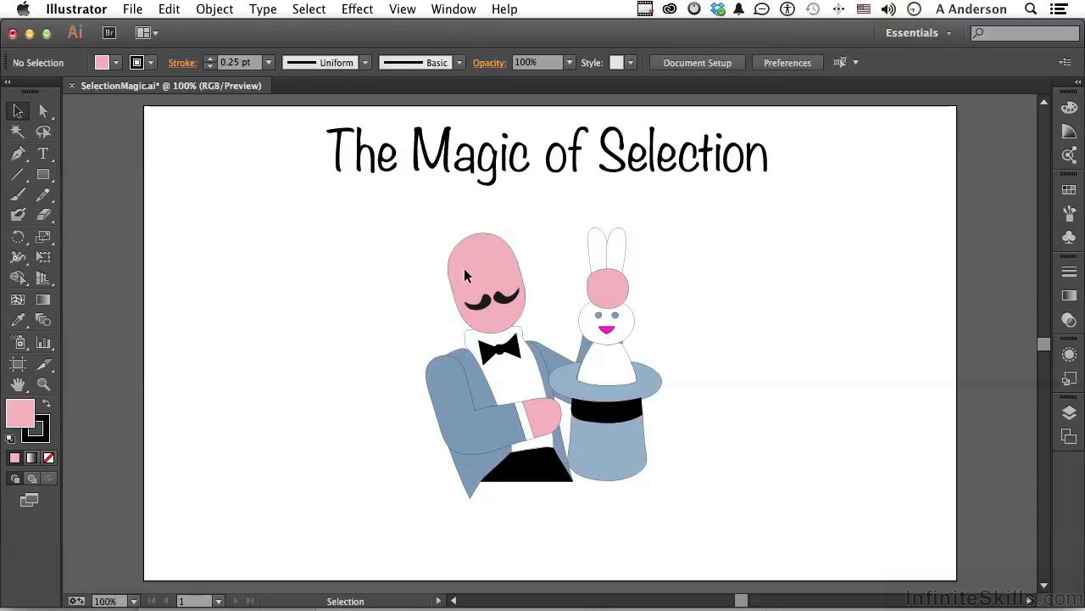
{"action": "left_click", "coordinate": [517, 264]}
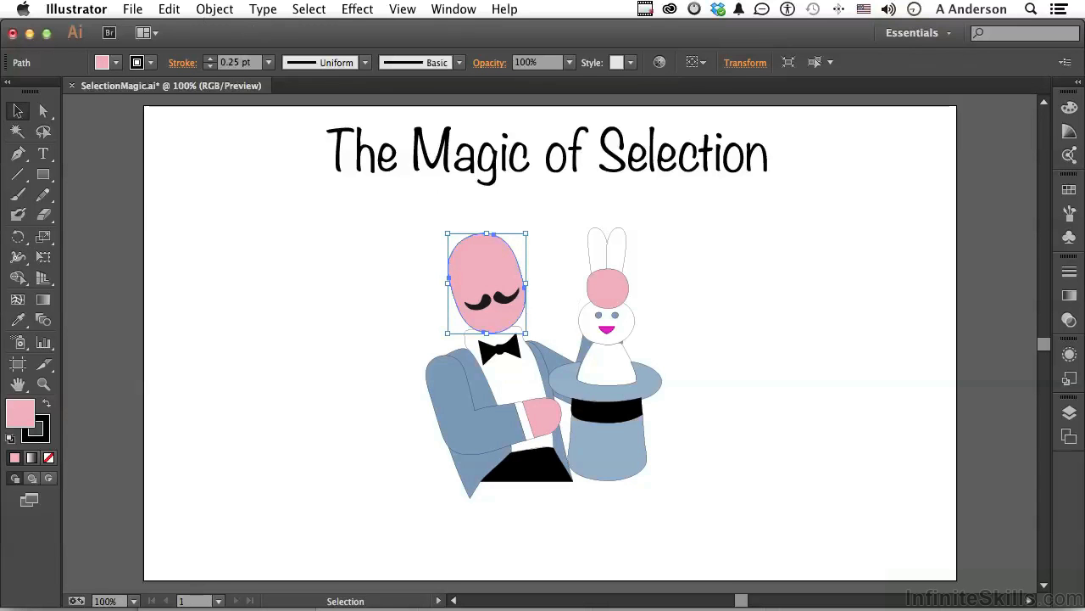
Uncheck Object Selection by Path Only under Preferences > Selection & Anchor Display
{"action": "left_click", "coordinate": [93, 9]}
{"action": "mouse_move", "coordinate": [93, 56]}
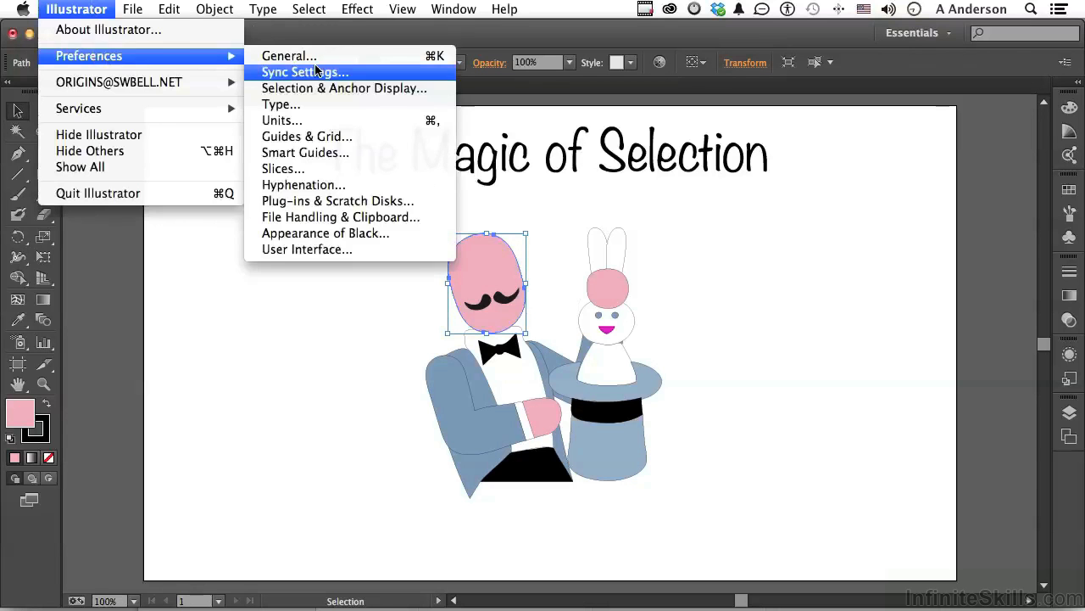
{"action": "left_click", "coordinate": [330, 88]}
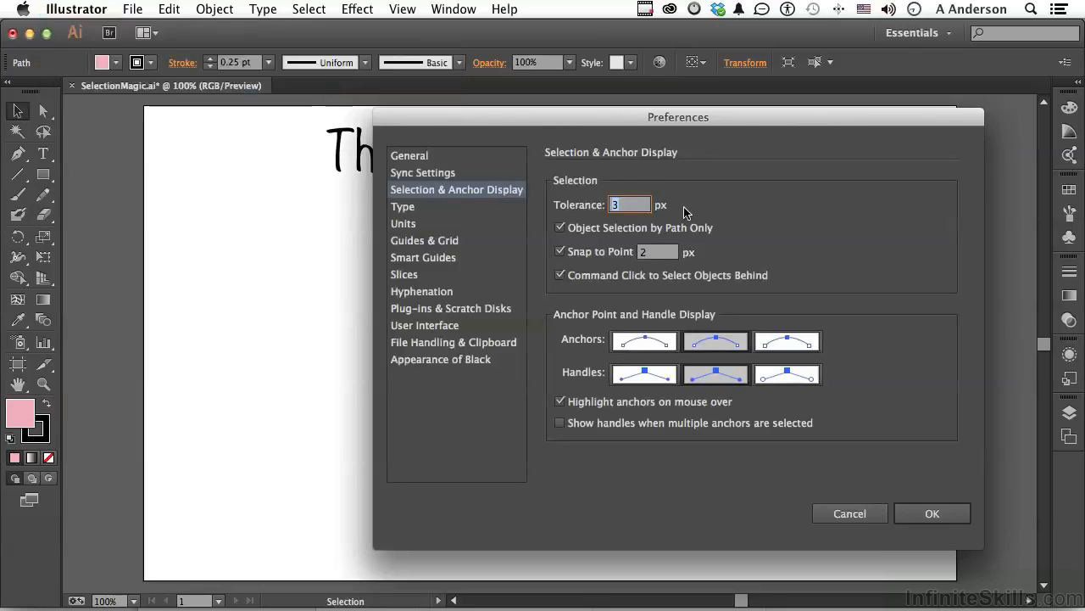
{"action": "left_click", "coordinate": [561, 228]}
Confirm the preferences, drag the white shirt left, undo the move, and deselect
{"action": "left_click", "coordinate": [932, 514]}
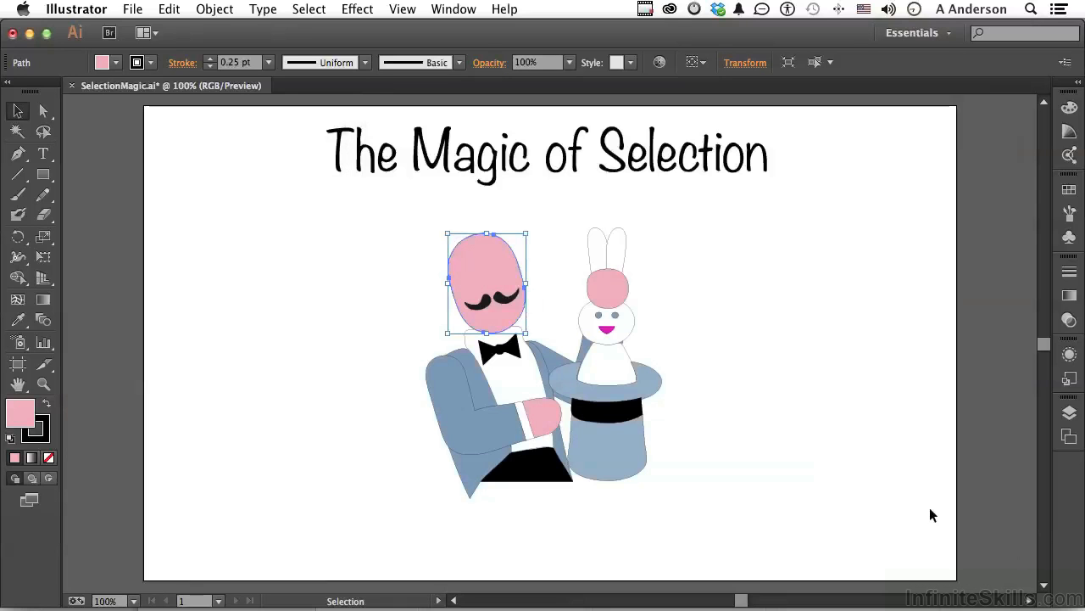
{"action": "left_click", "coordinate": [525, 375]}
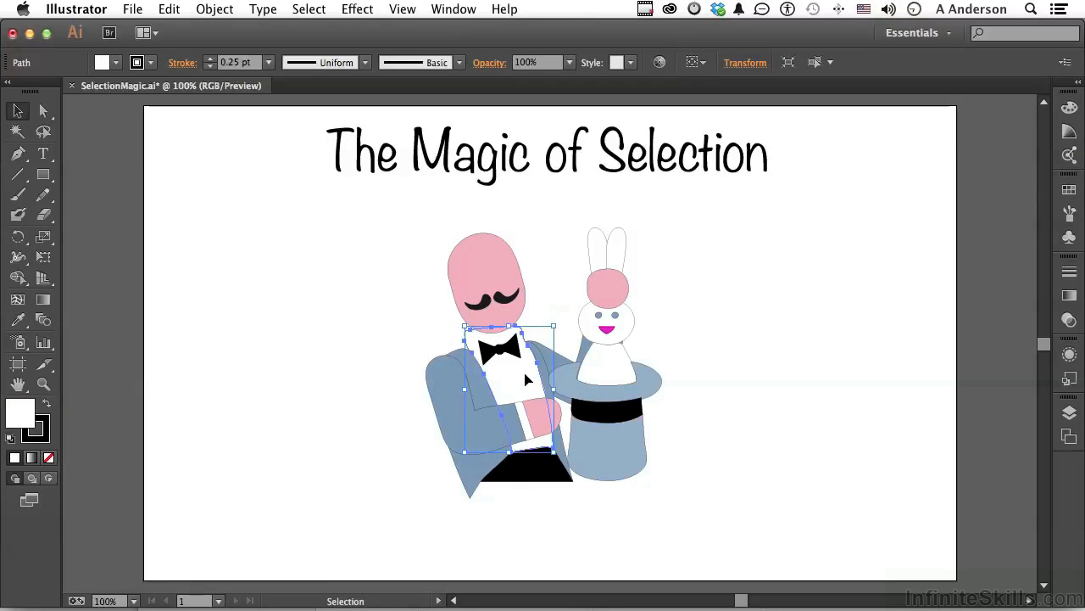
{"action": "left_click_drag", "start_coordinate": [525, 379], "coordinate": [371, 349]}
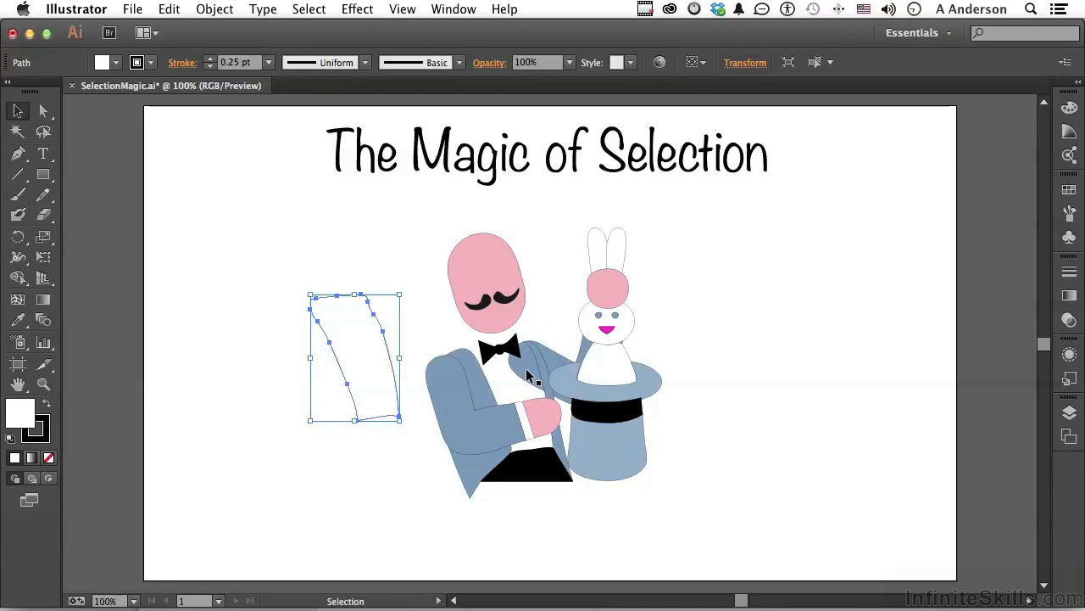
{"action": "key", "text": "super+z"}
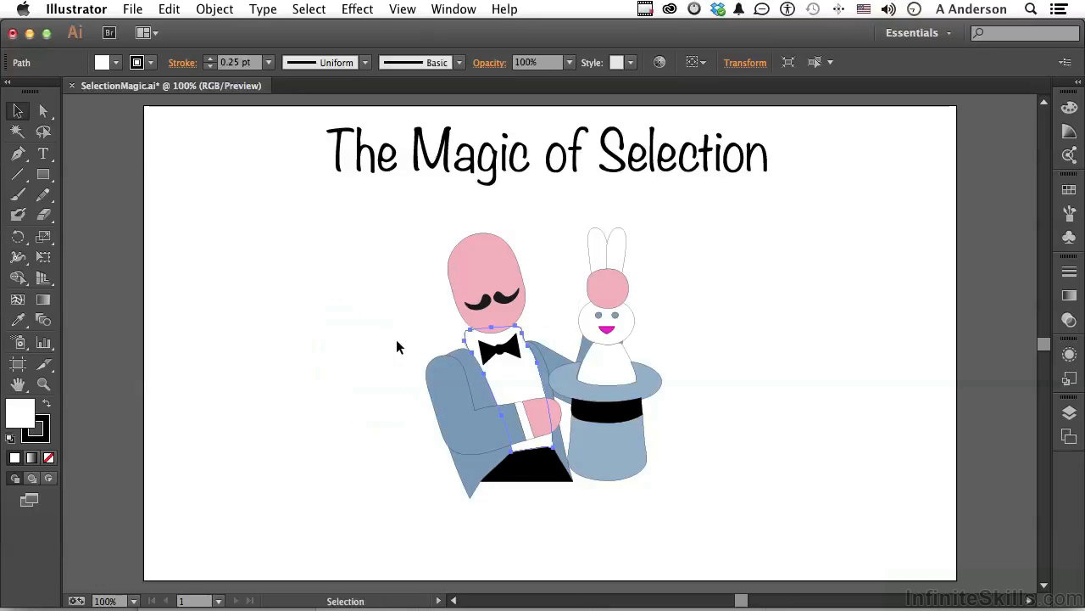
{"action": "left_click", "coordinate": [370, 317]}
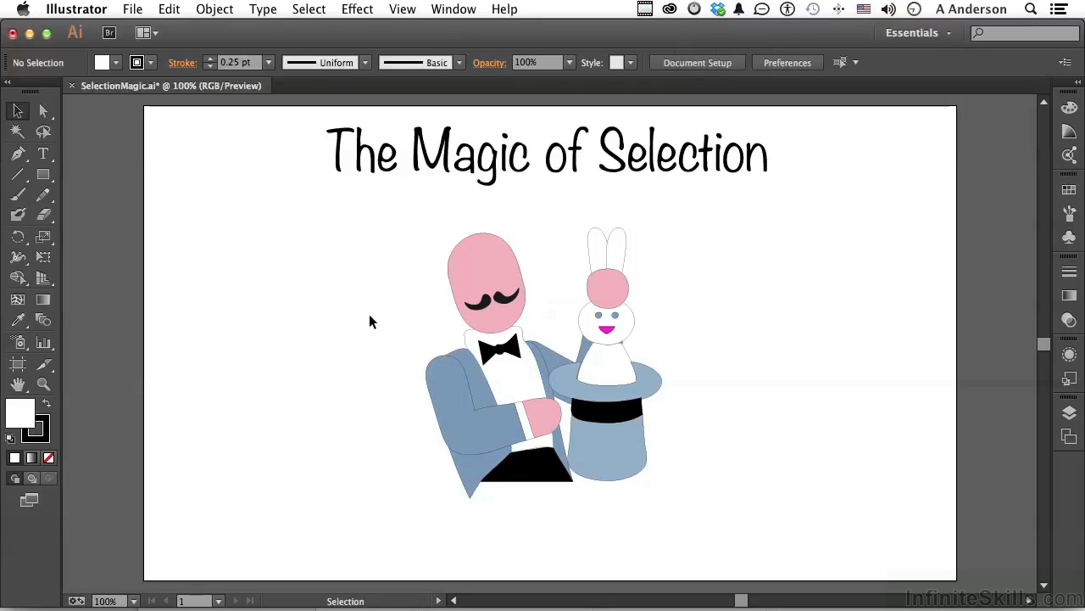
Using the Direct Selection tool (A), select the blue sleeve shape, then deselect
{"action": "left_click", "coordinate": [530, 367]}
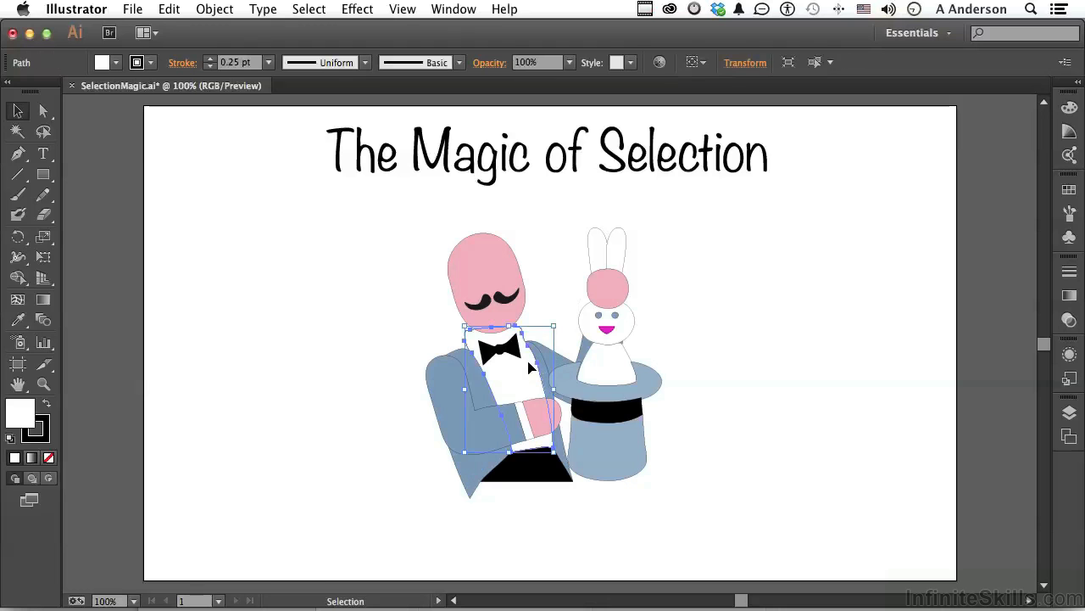
{"action": "key", "text": "a"}
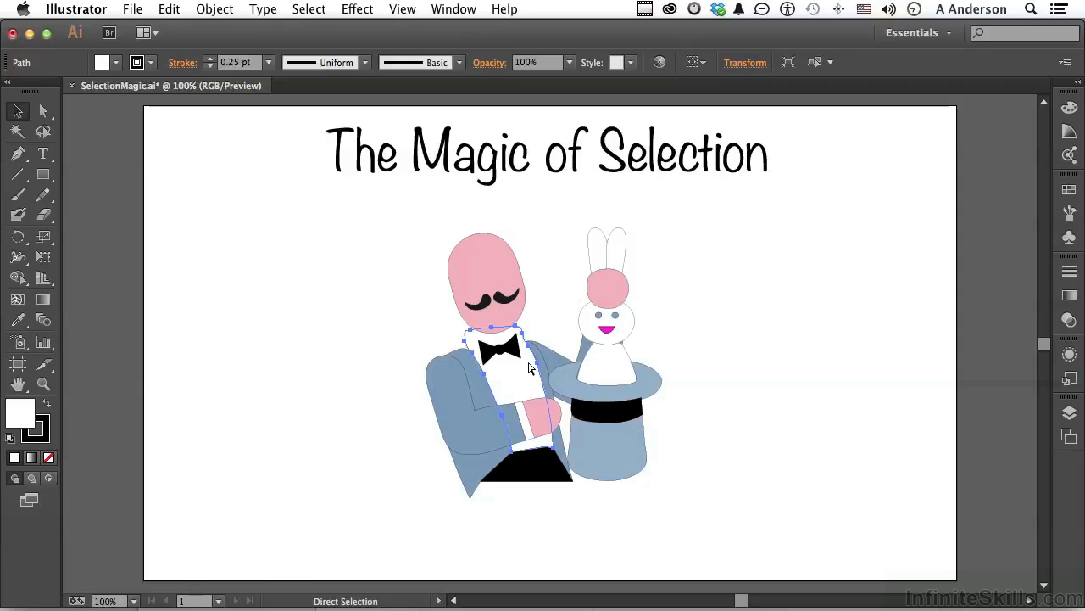
{"action": "left_click", "coordinate": [529, 367]}
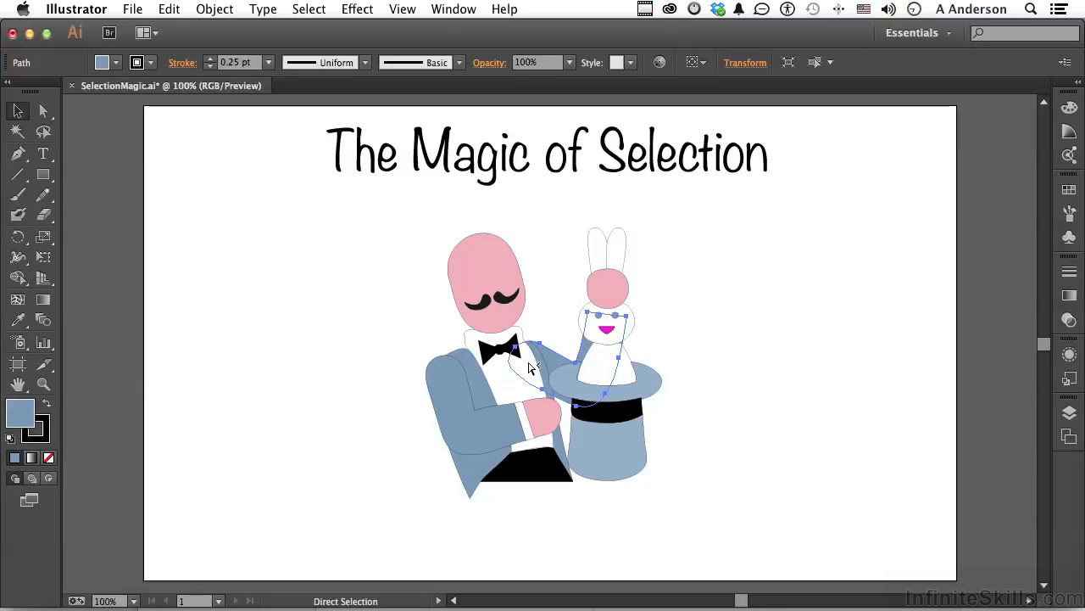
{"action": "left_click", "coordinate": [409, 314]}
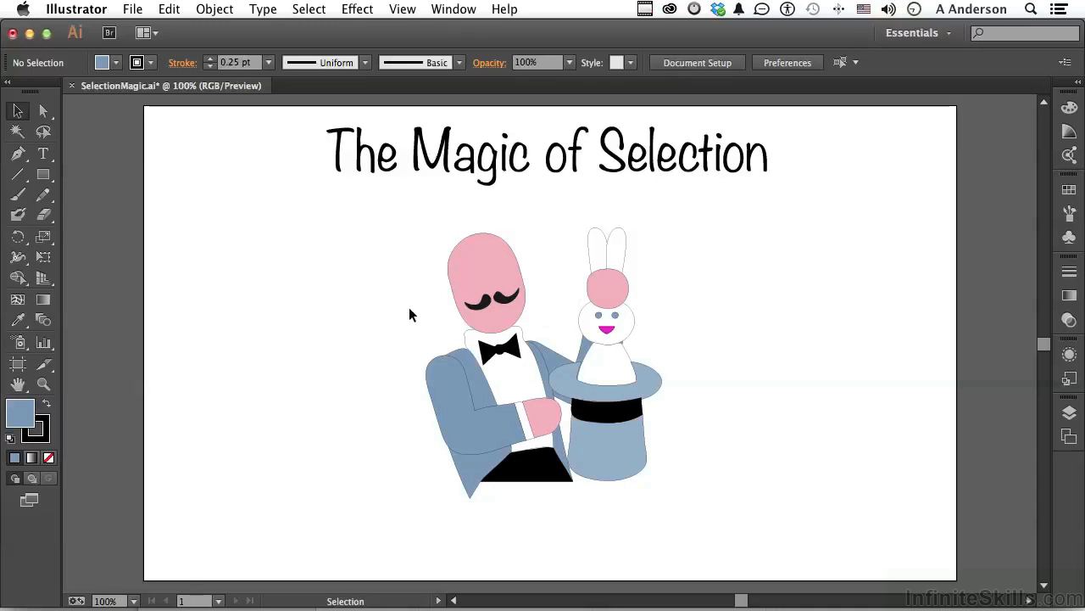
{"action": "left_click", "coordinate": [88, 10]}
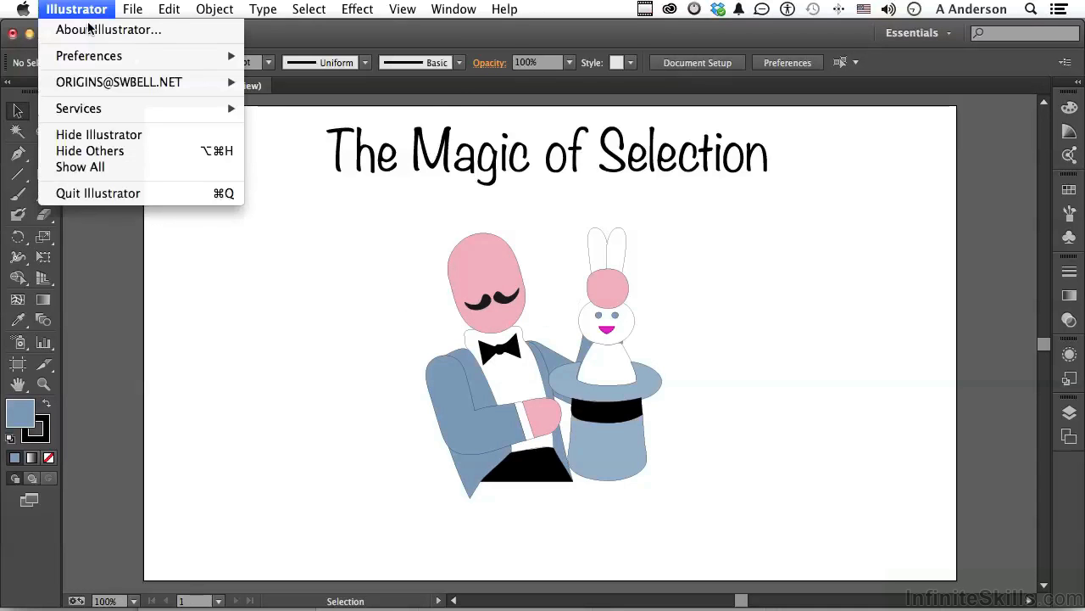
{"action": "mouse_move", "coordinate": [89, 54]}
{"action": "left_click", "coordinate": [338, 92]}
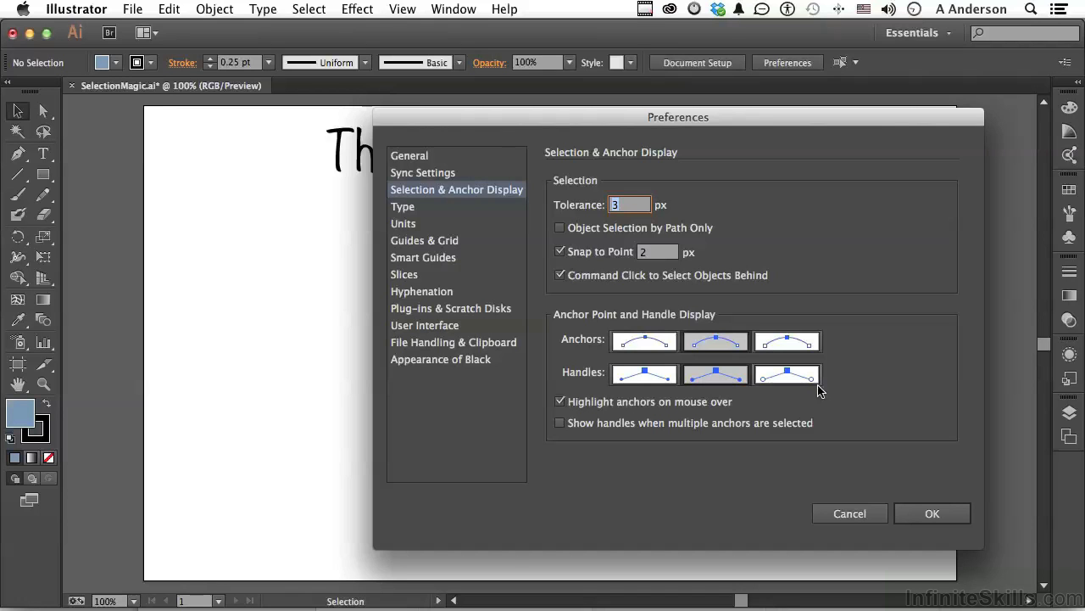
{"action": "left_click", "coordinate": [931, 513]}
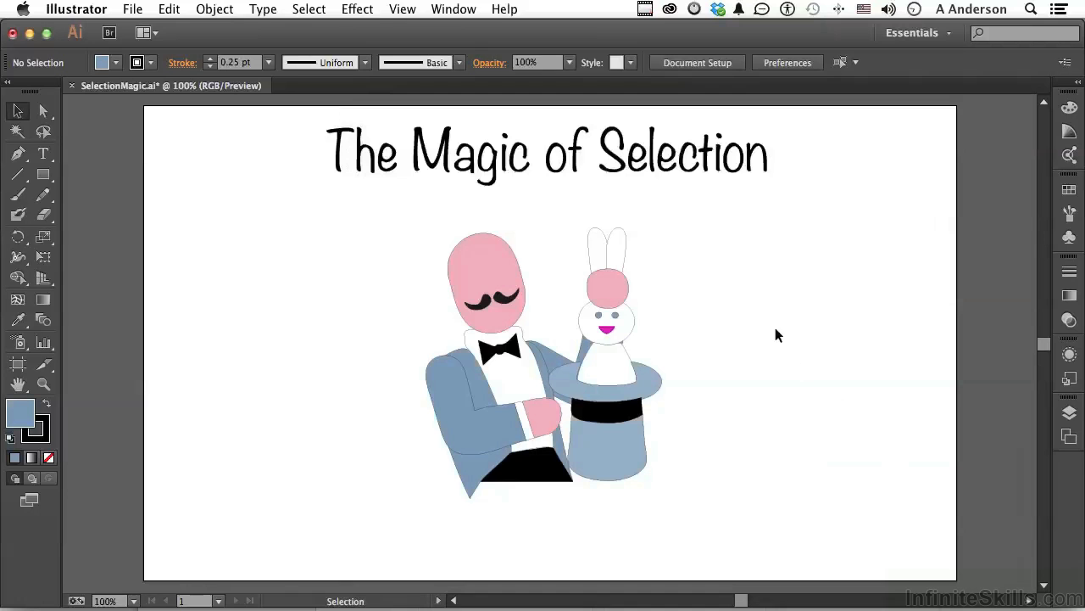
Select the bunny's pink head, then Shift-add the magician's pink head
{"action": "left_click", "coordinate": [609, 290]}
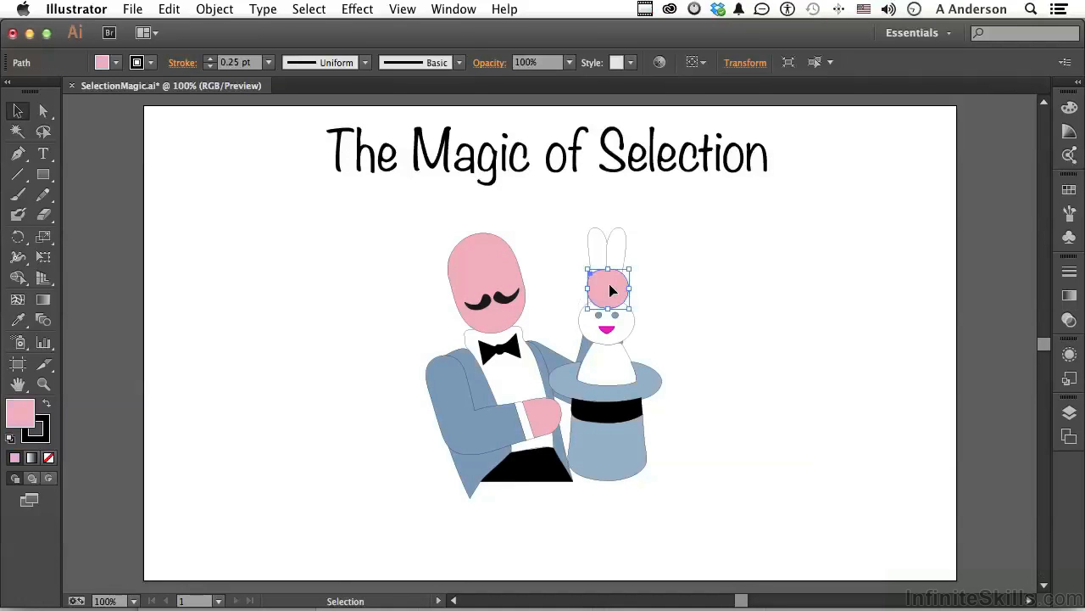
{"action": "left_click", "coordinate": [490, 263], "text": "shift"}
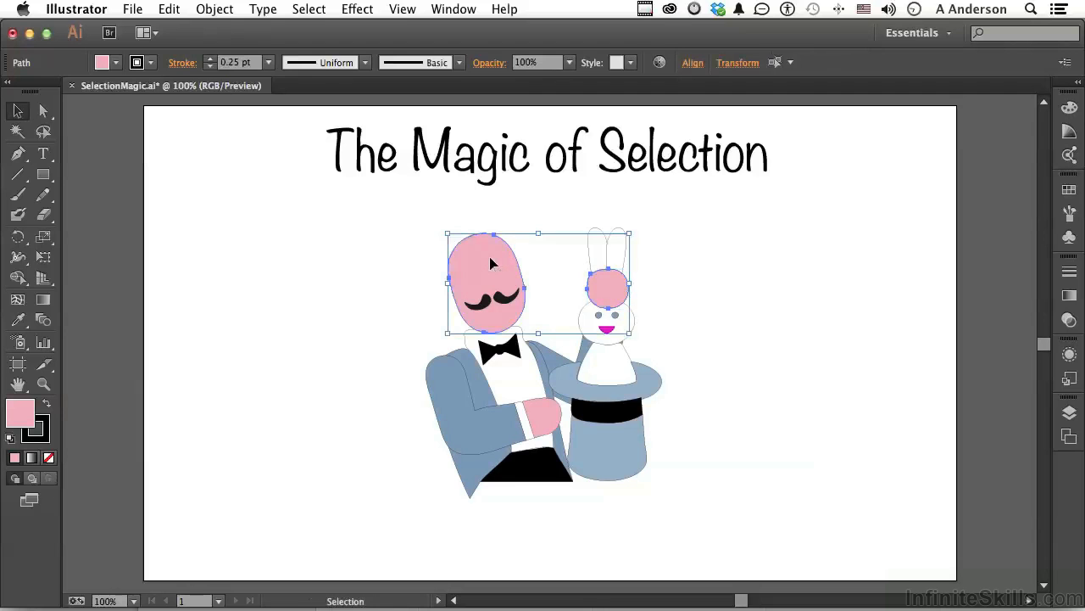